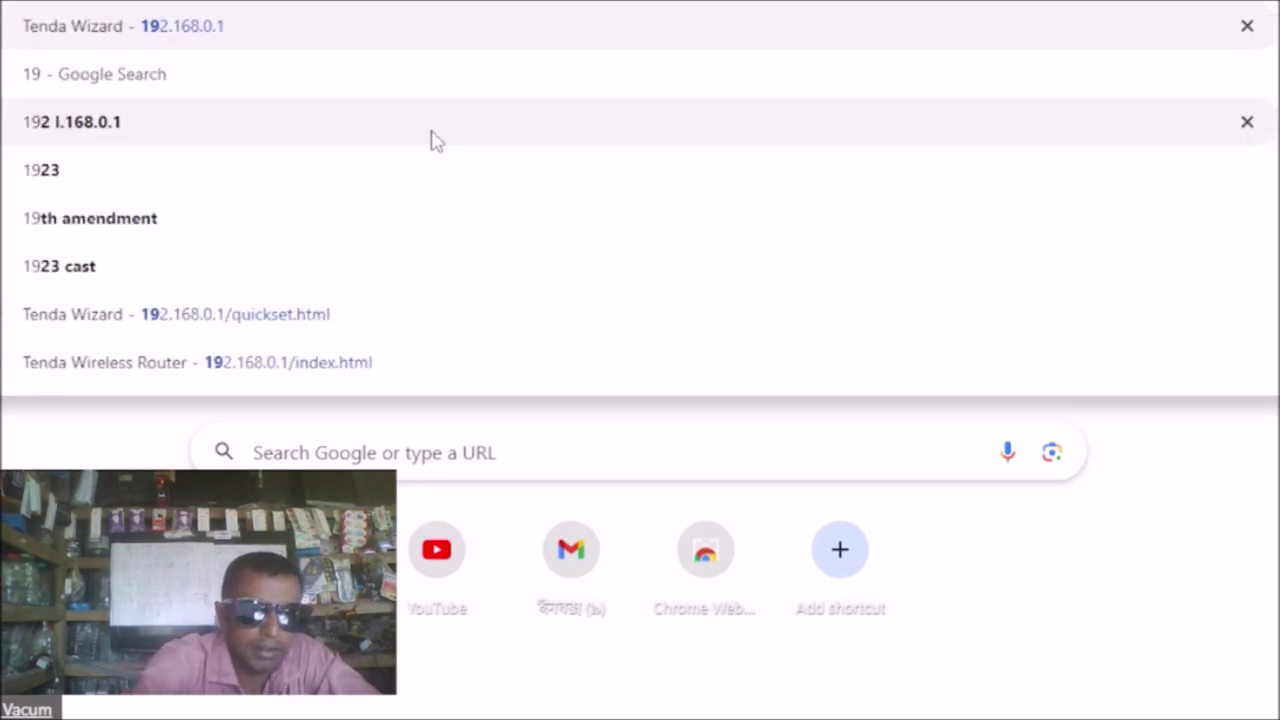
Open the Tenda router's setup wizard at 192.168.0.1
text(2)
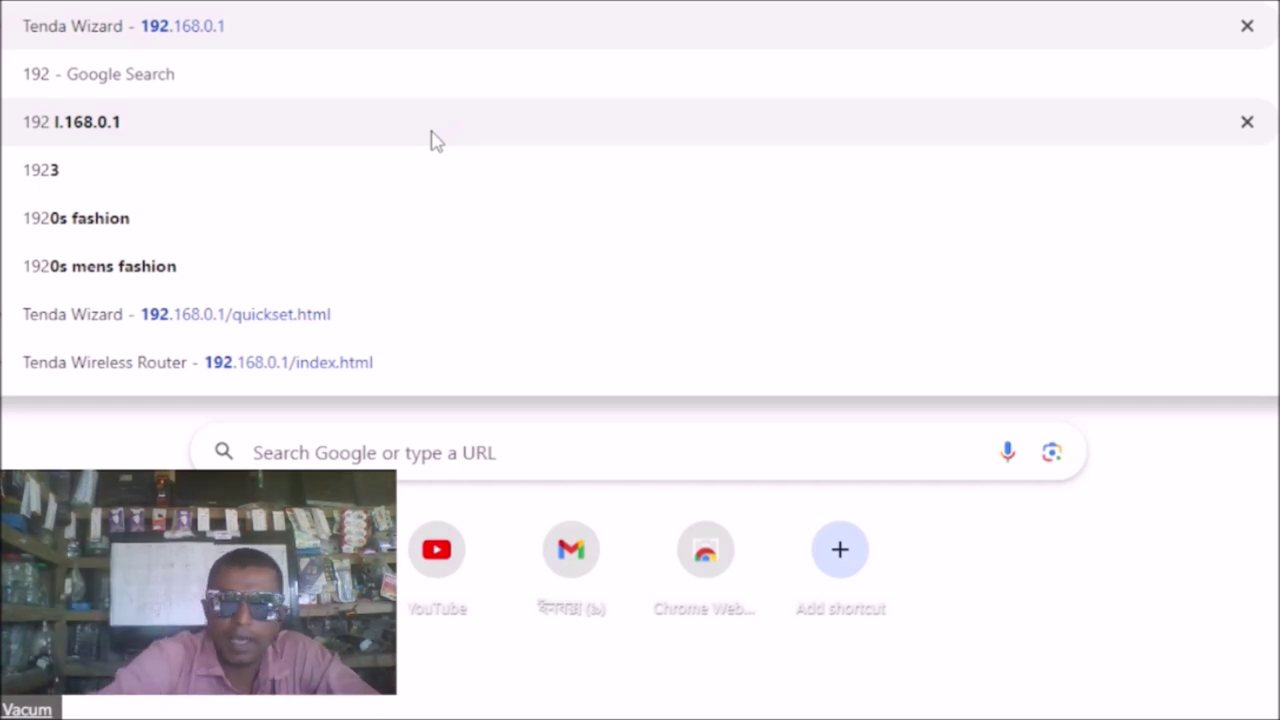
click(432, 140)
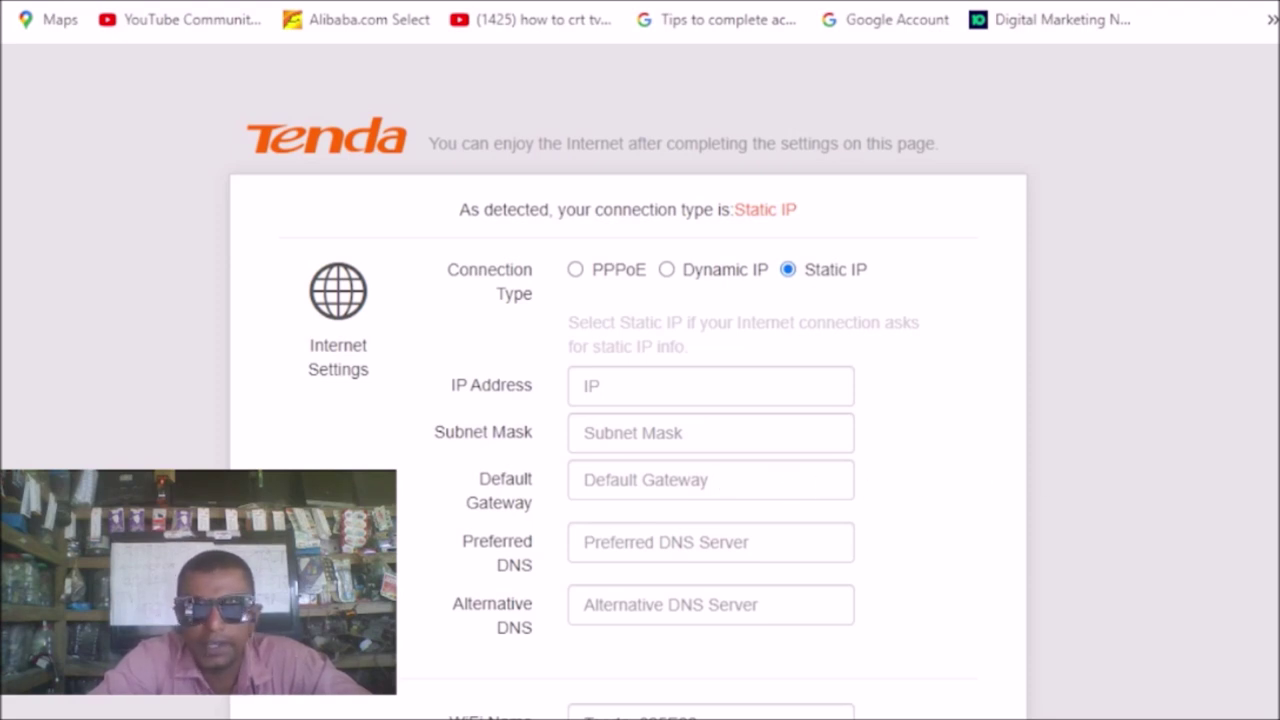
scroll(640, 400, down, 2)
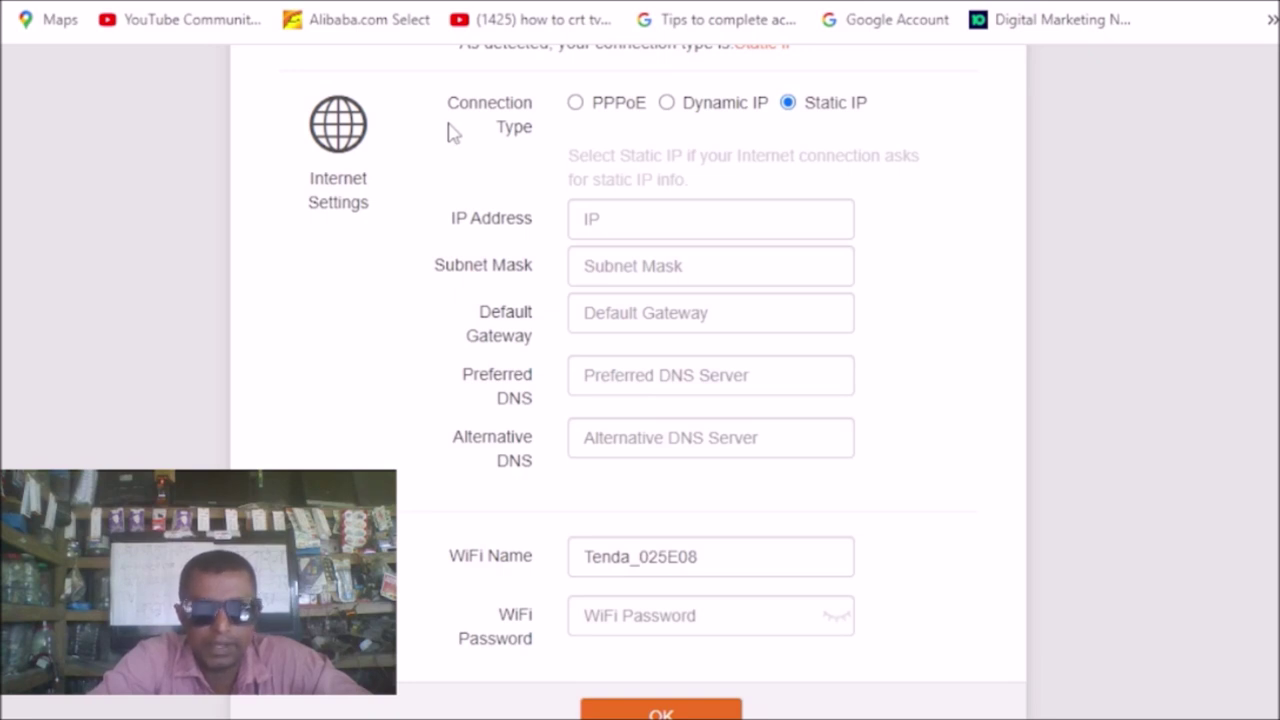
Compare the fields required for the PPPoE, Dynamic IP and Static IP connection types
double_click(581, 106)
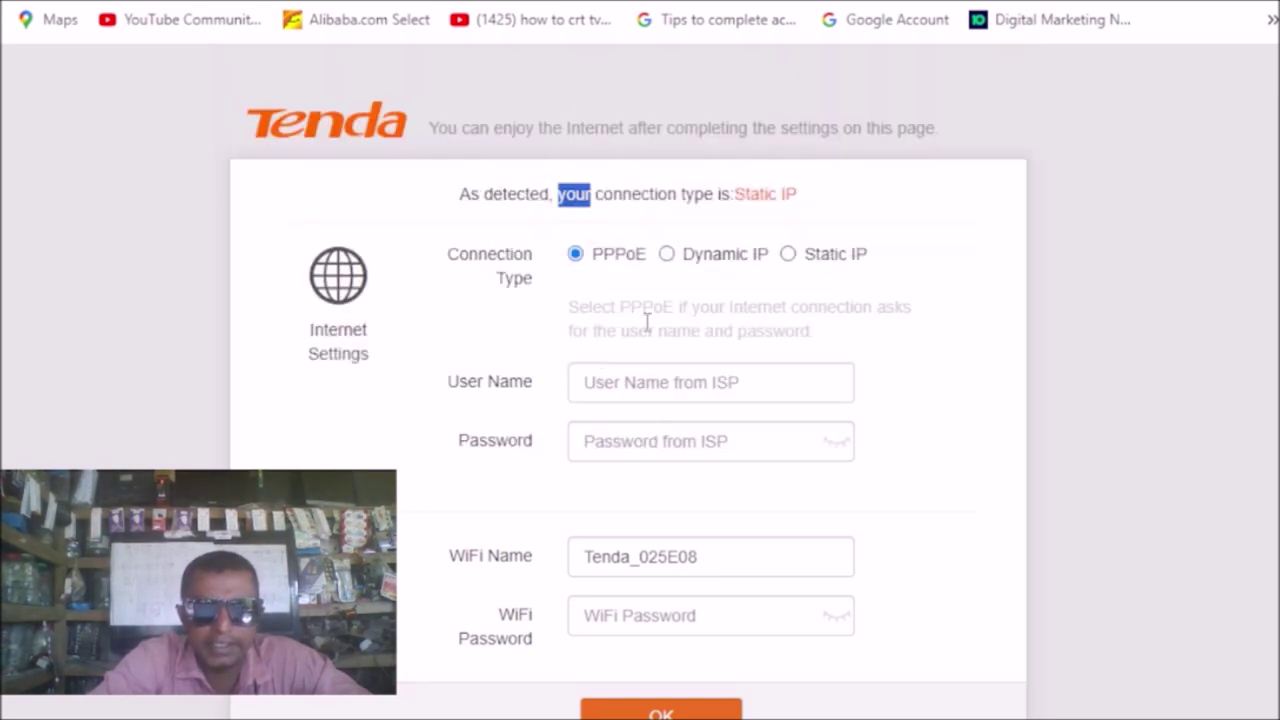
click(675, 258)
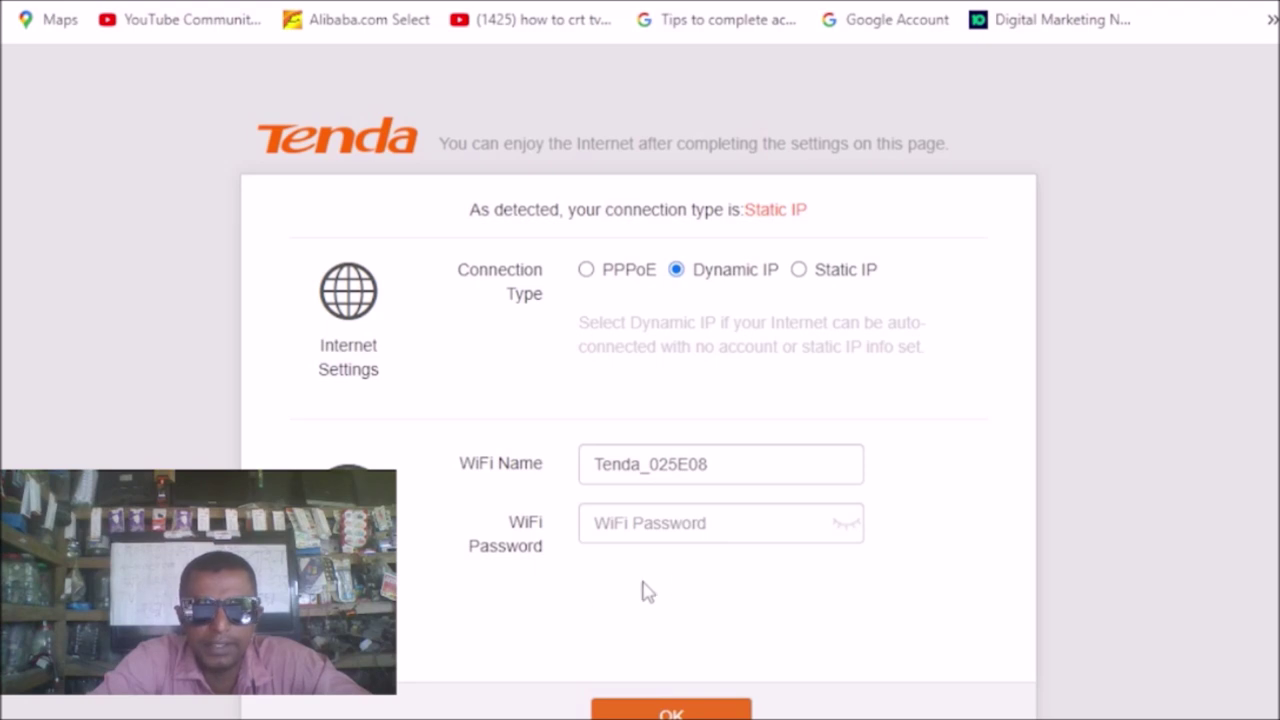
click(800, 272)
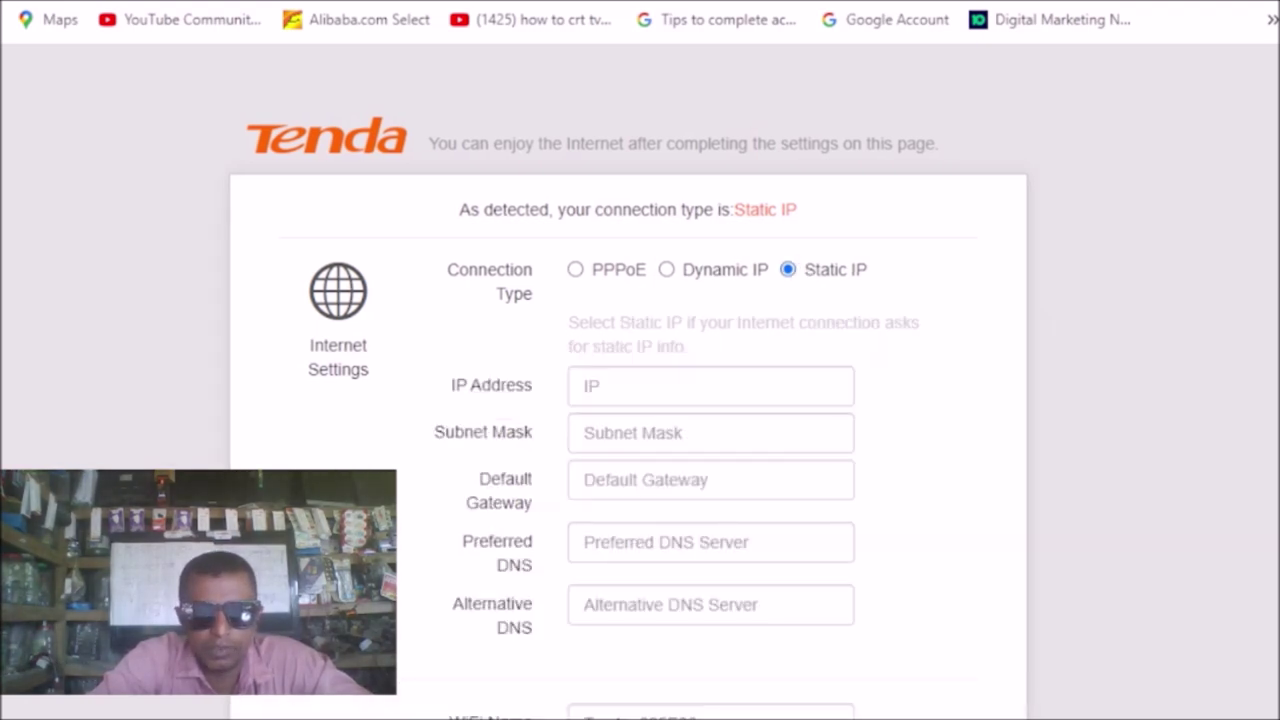
Set the connection type to PPPoE and fill in the ISP user name and password from the first saved login
click(584, 276)
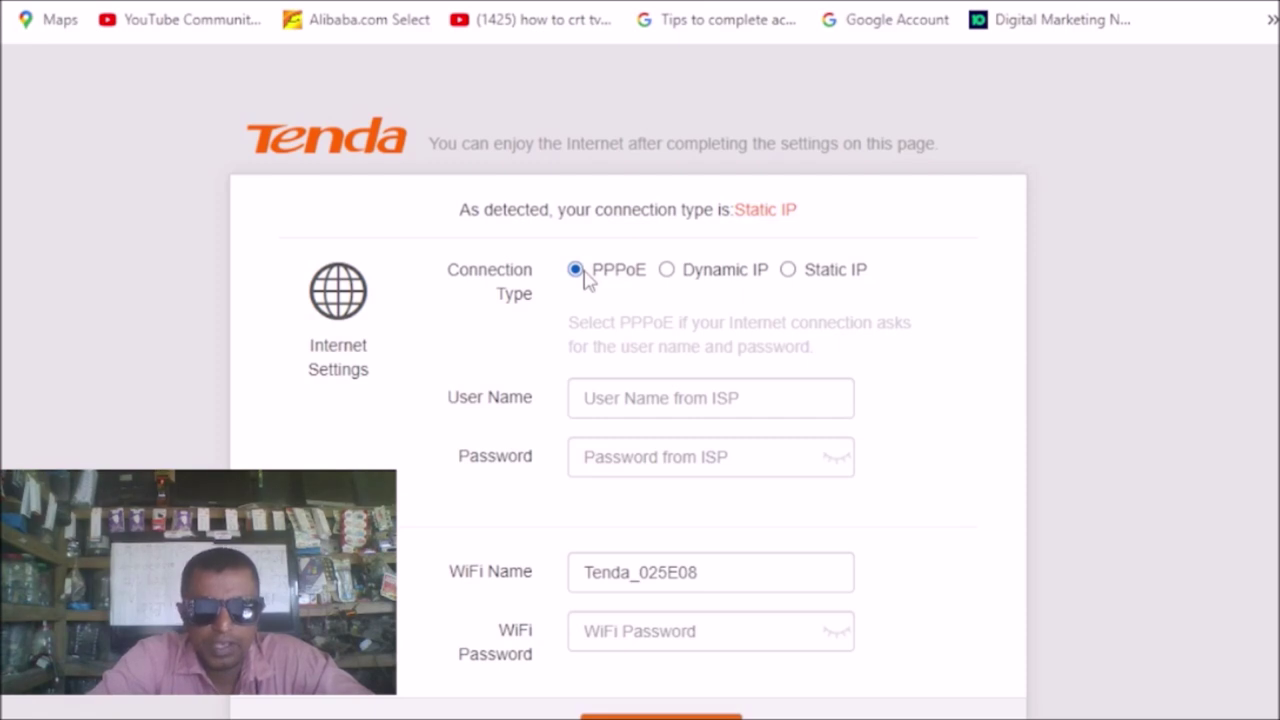
click(602, 410)
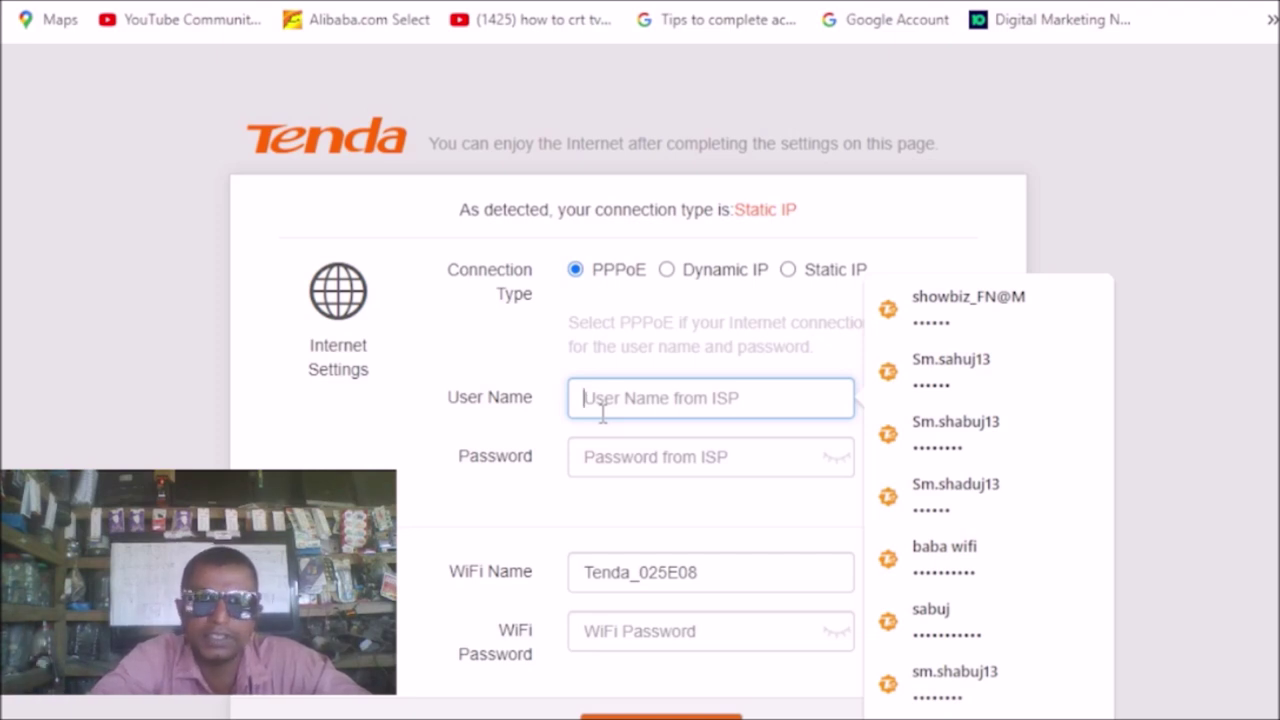
click(935, 325)
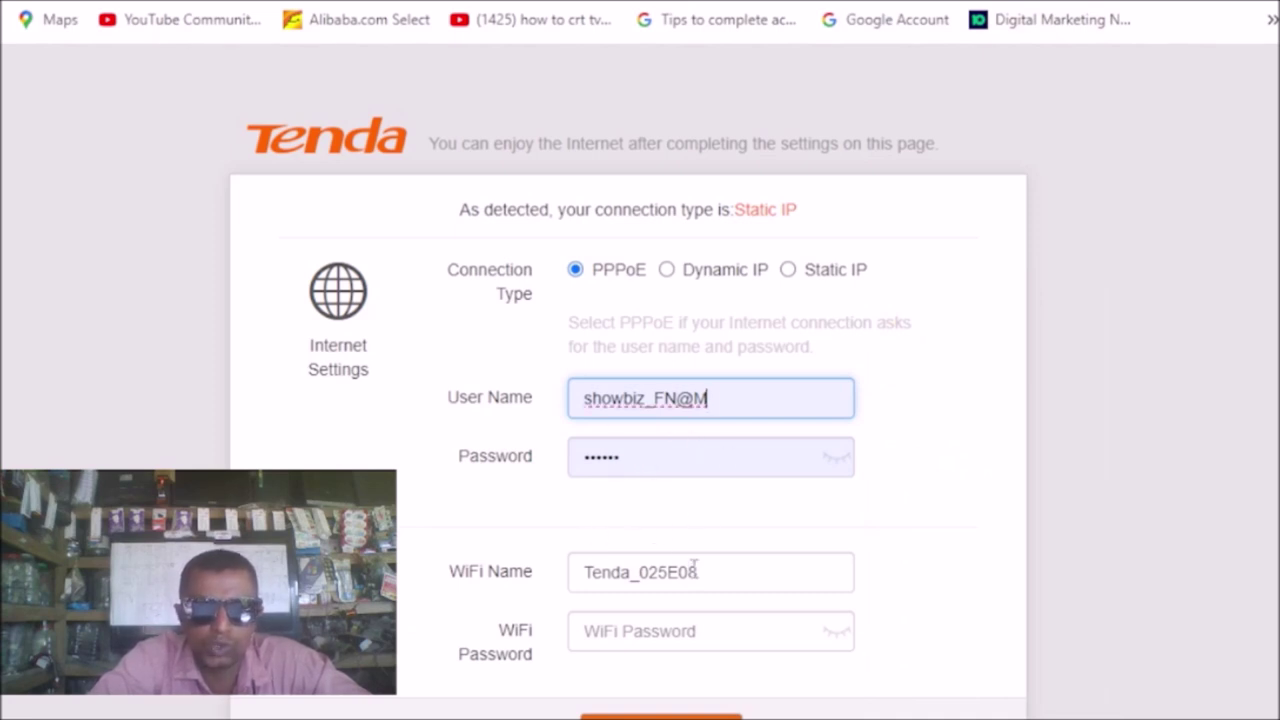
Replace the default WiFi name with the owner's personal network name
click(713, 589)
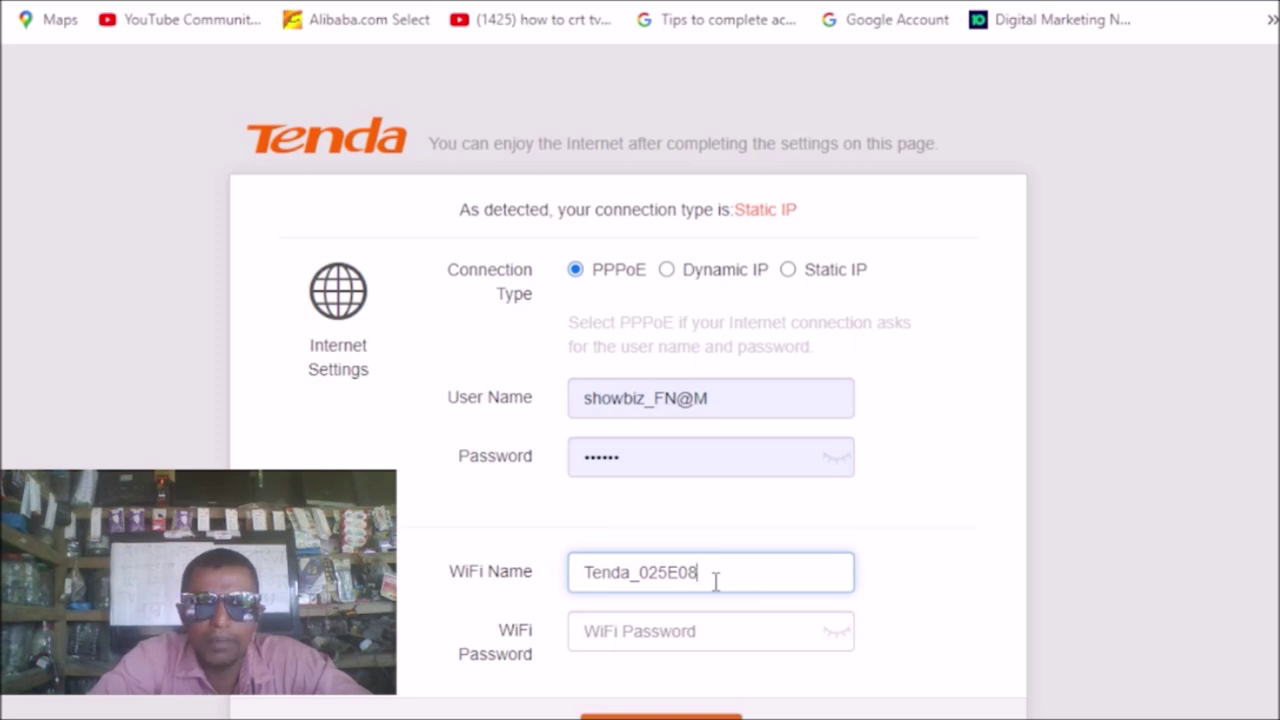
key(BackSpace)
key(BackSpace)
key(BackSpace)
key(BackSpace)
key(BackSpace)
key(BackSpace)
key(BackSpace)
key(BackSpace)
key(BackSpace)
key(BackSpace)
key(BackSpace)
key(BackSpace)
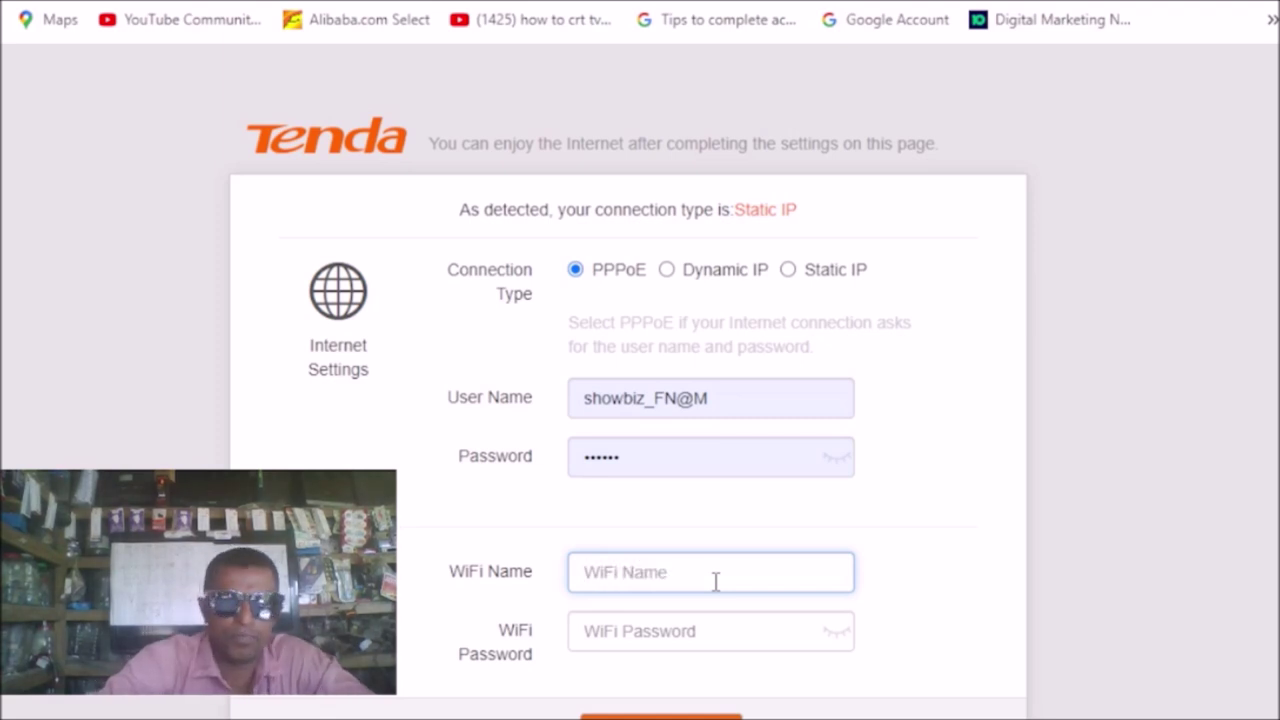
text(sabuj)
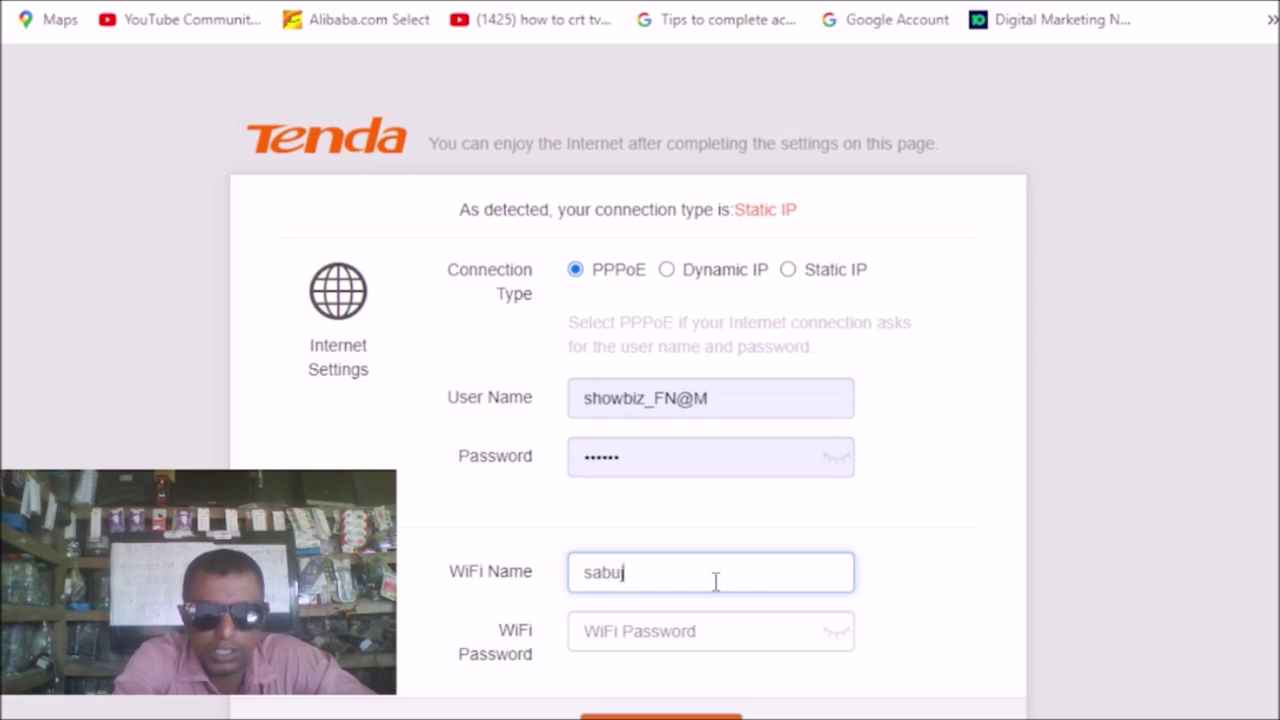
text( bba)
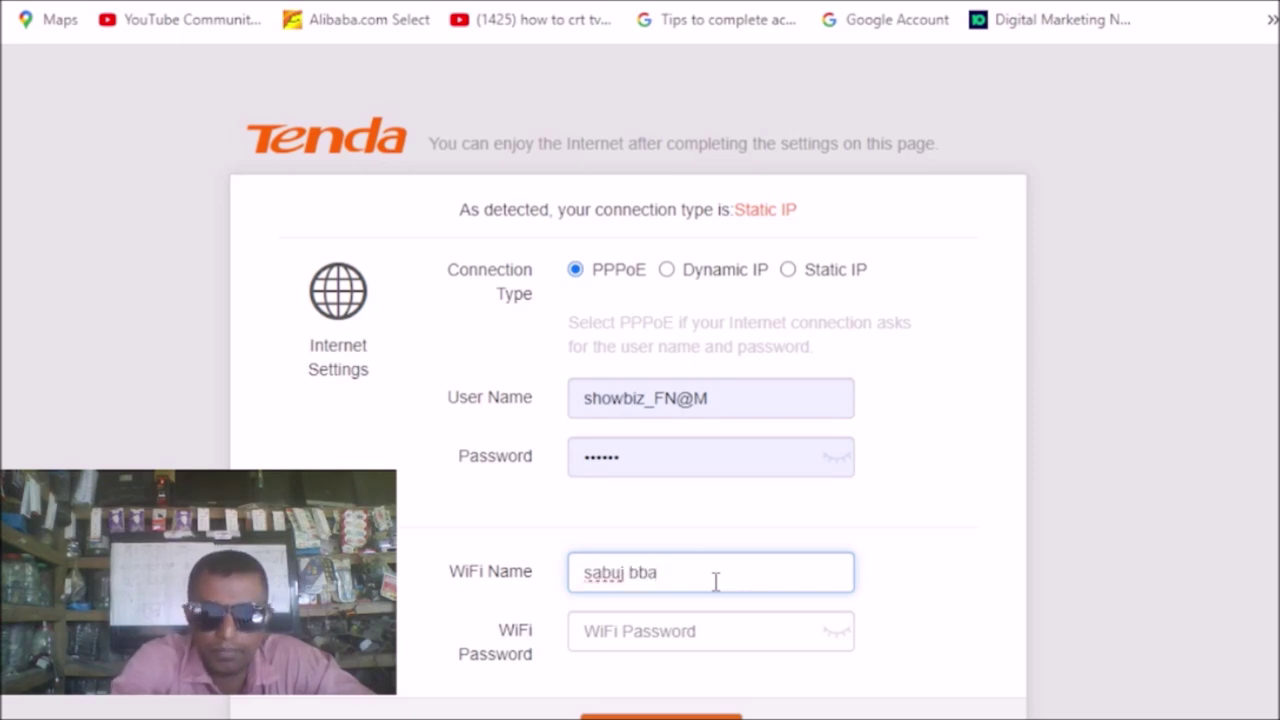
key(BackSpace)
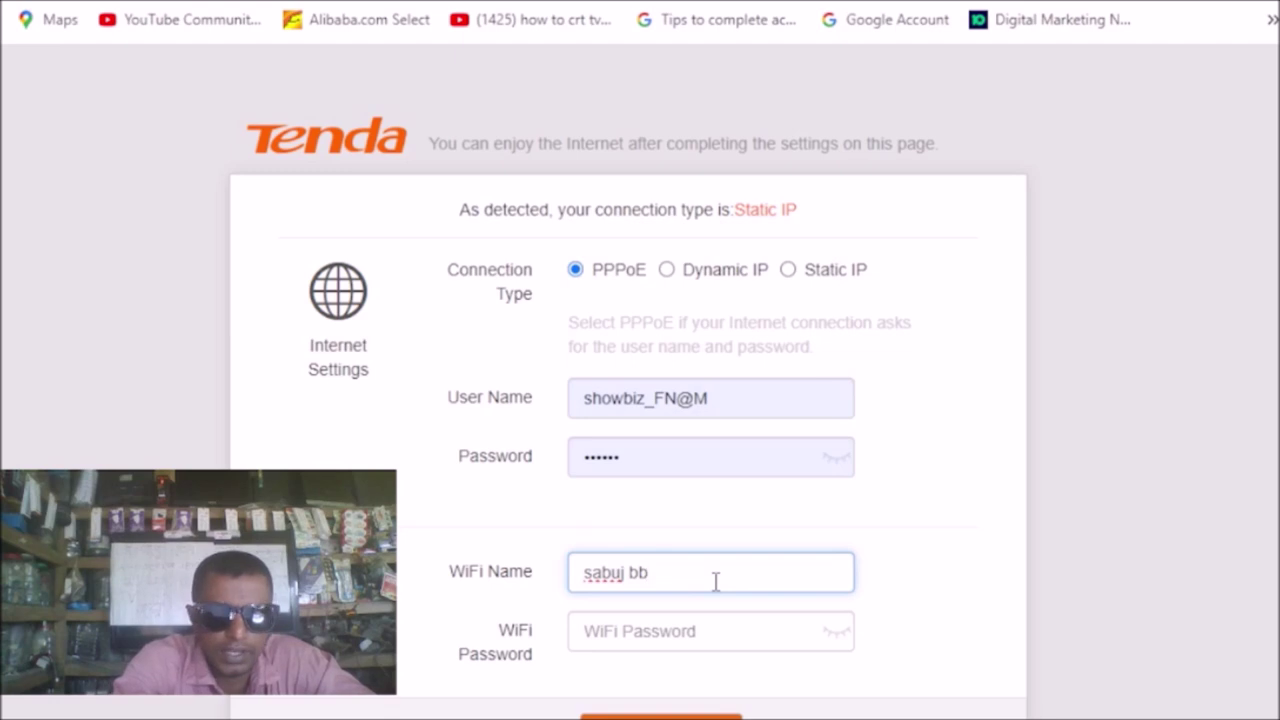
key(BackSpace)
key(BackSpace)
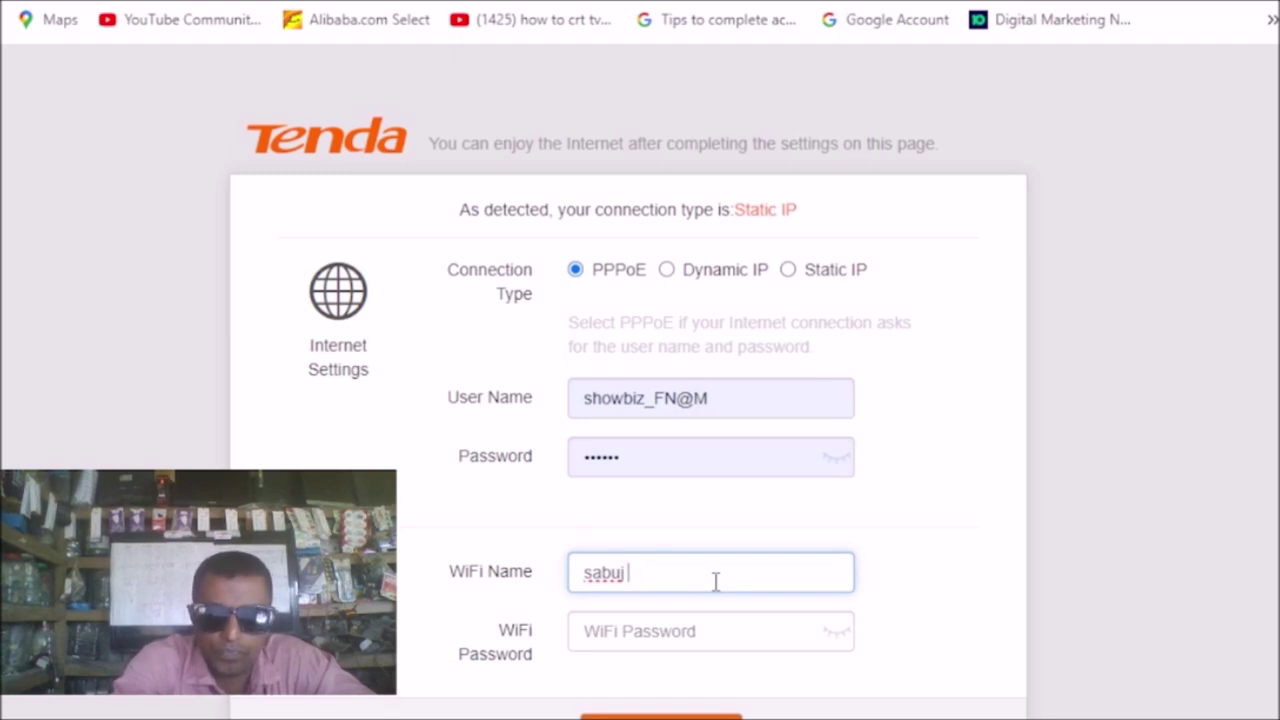
text(b)
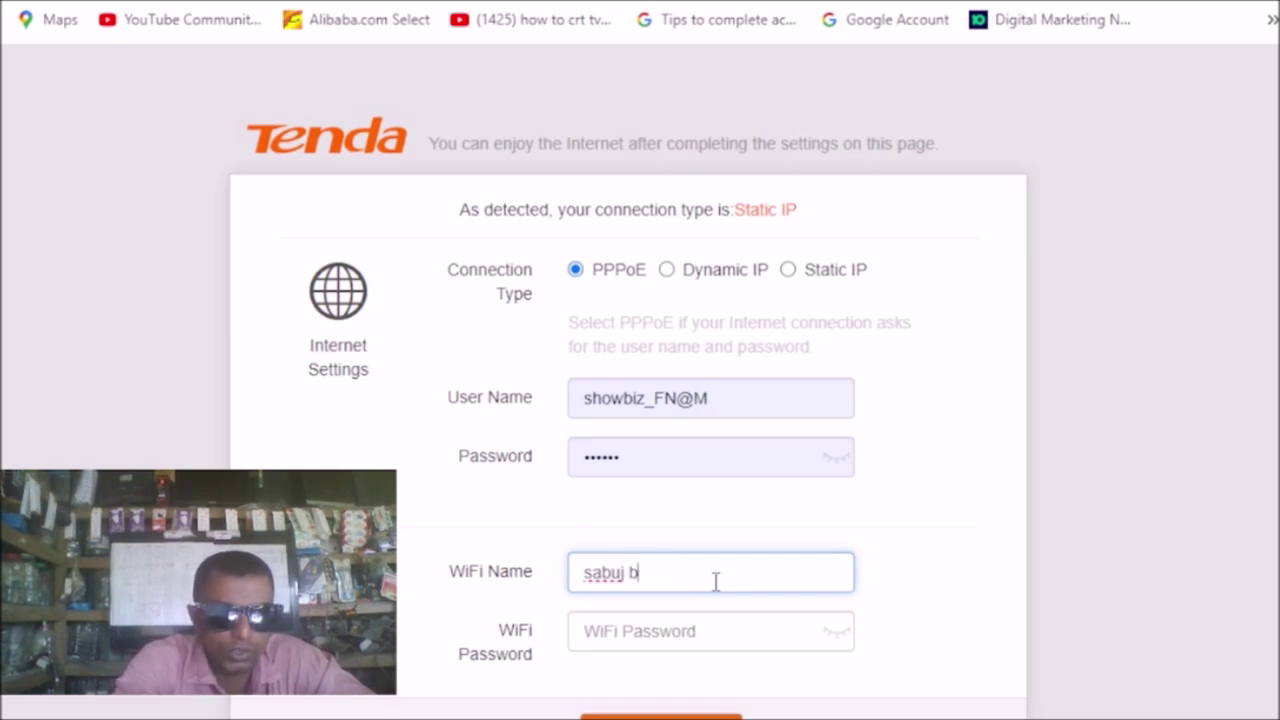
text(aba)
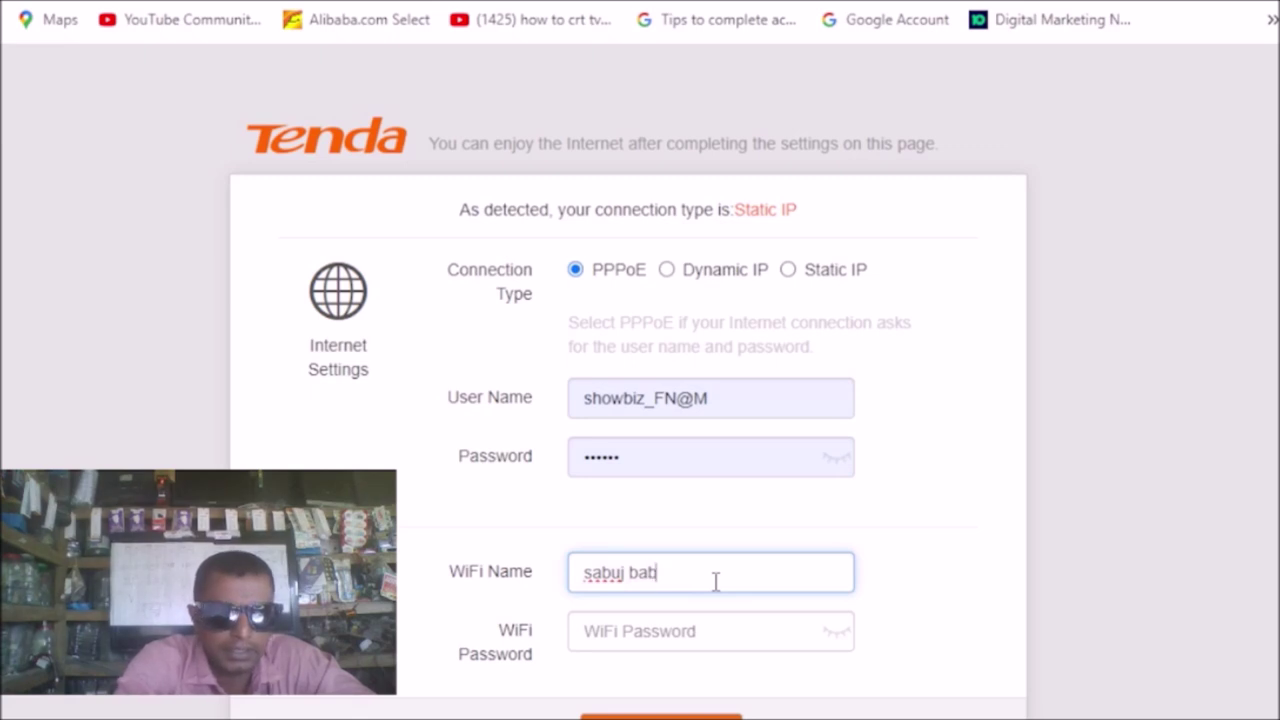
Enter and reveal the WiFi password, save the router settings, and decline the browser's offer to update the saved password
click(612, 643)
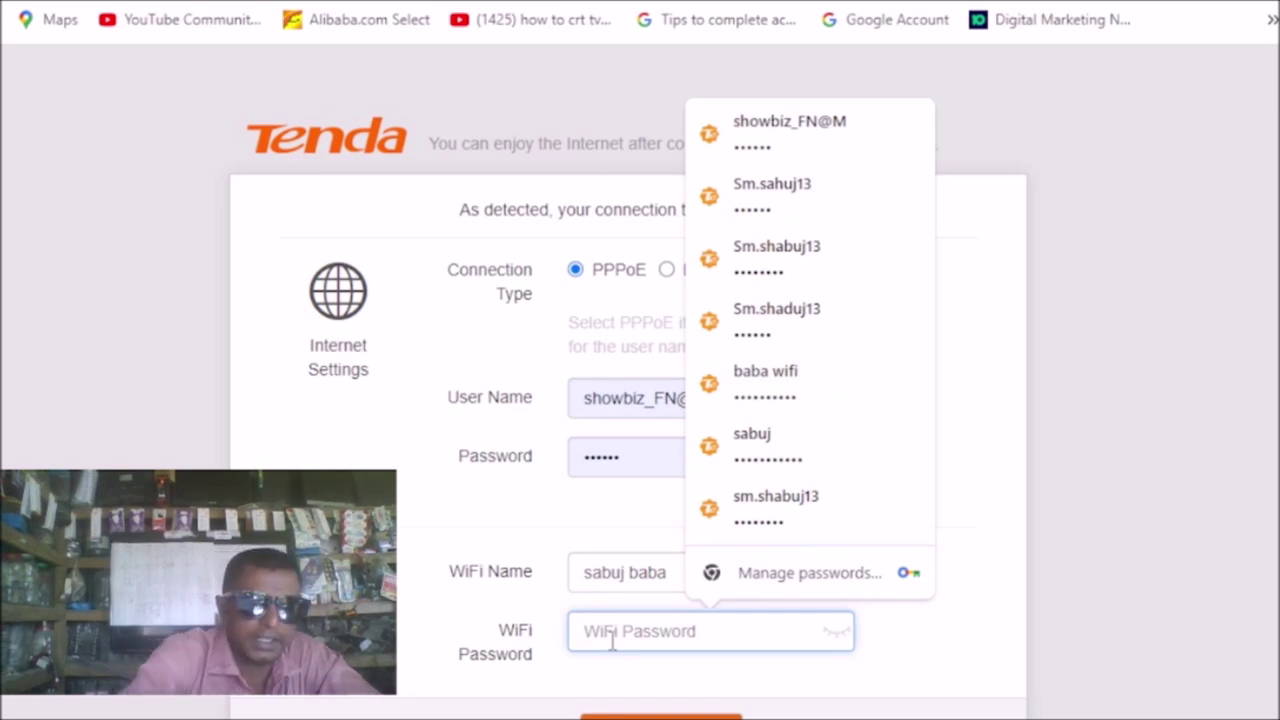
text(******)
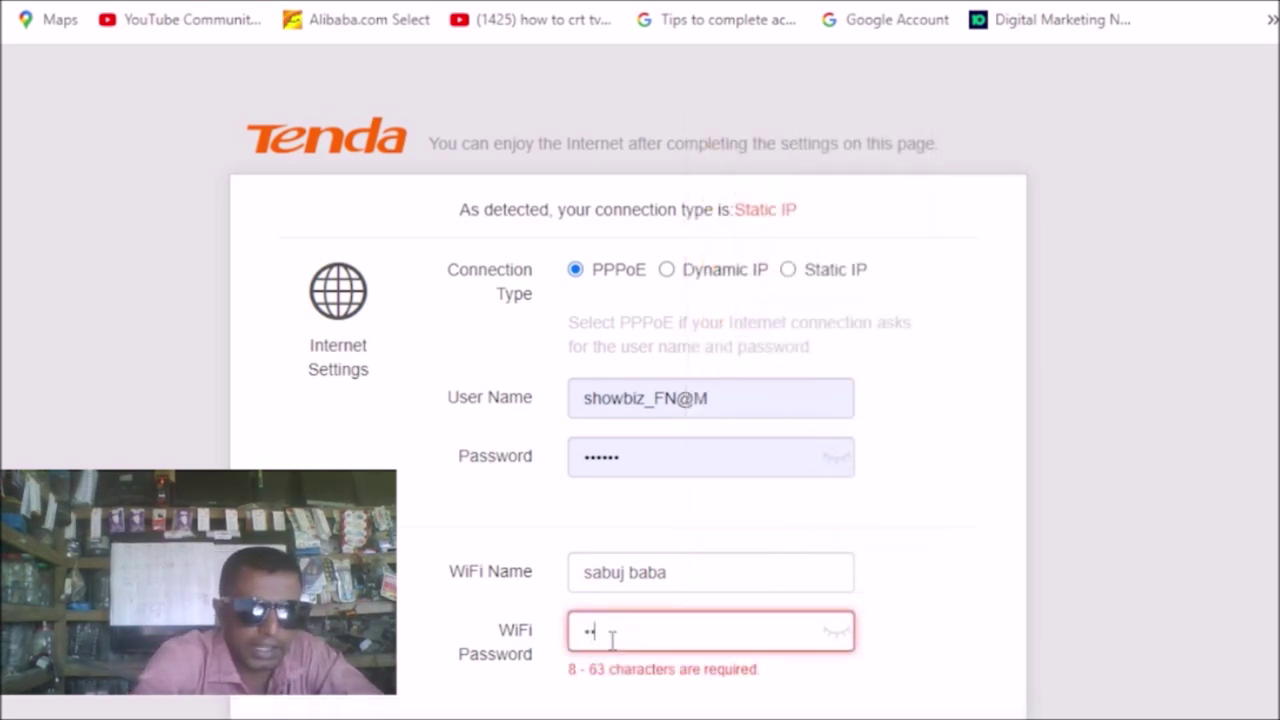
text(***)
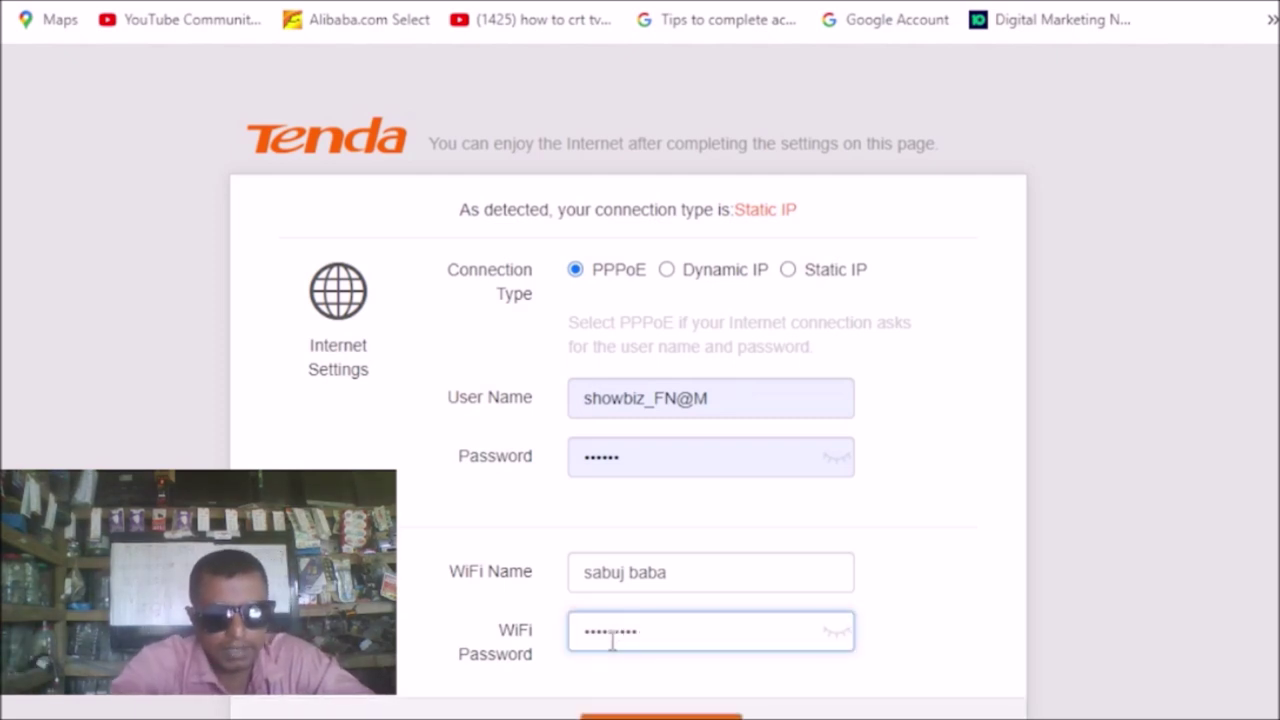
click(840, 640)
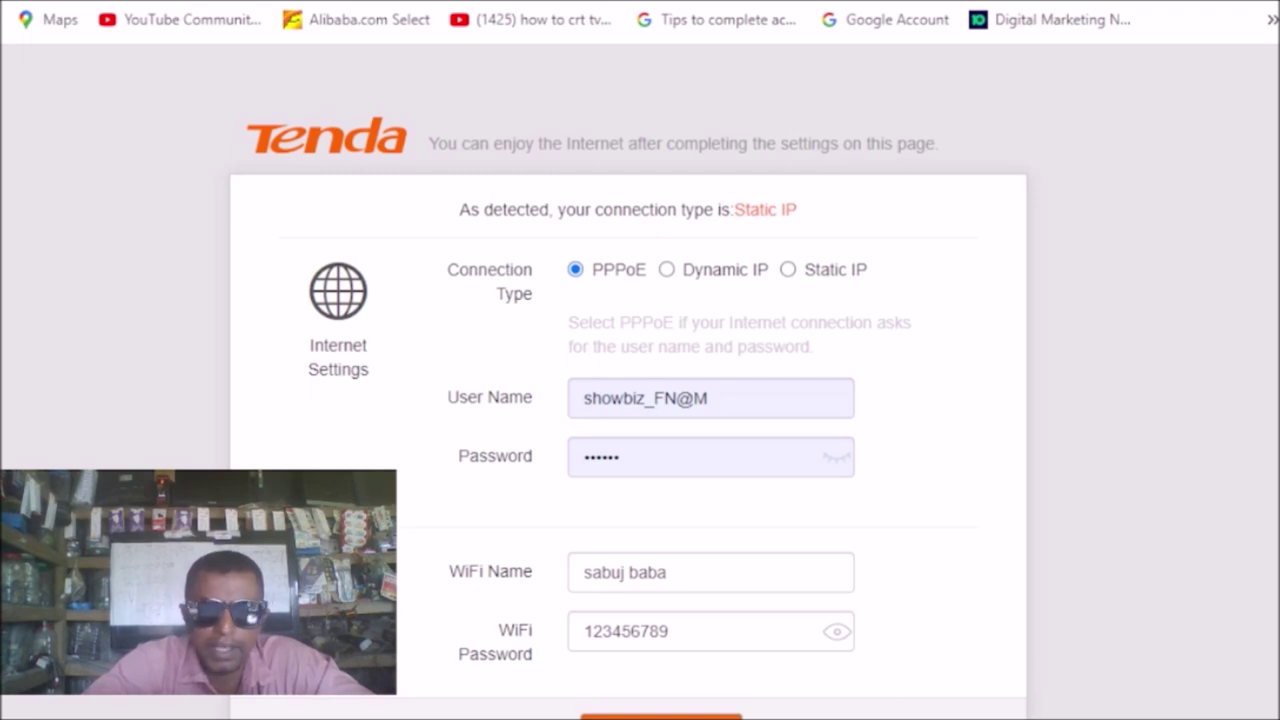
key(Return)
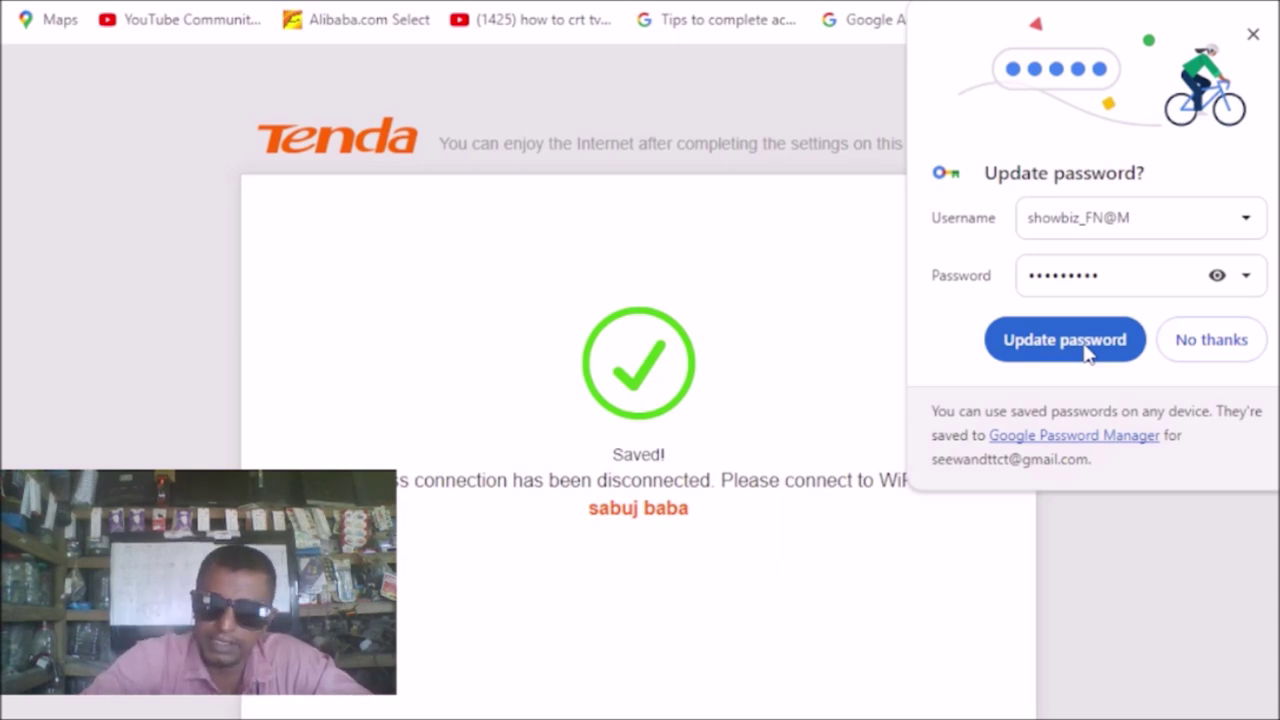
click(1235, 340)
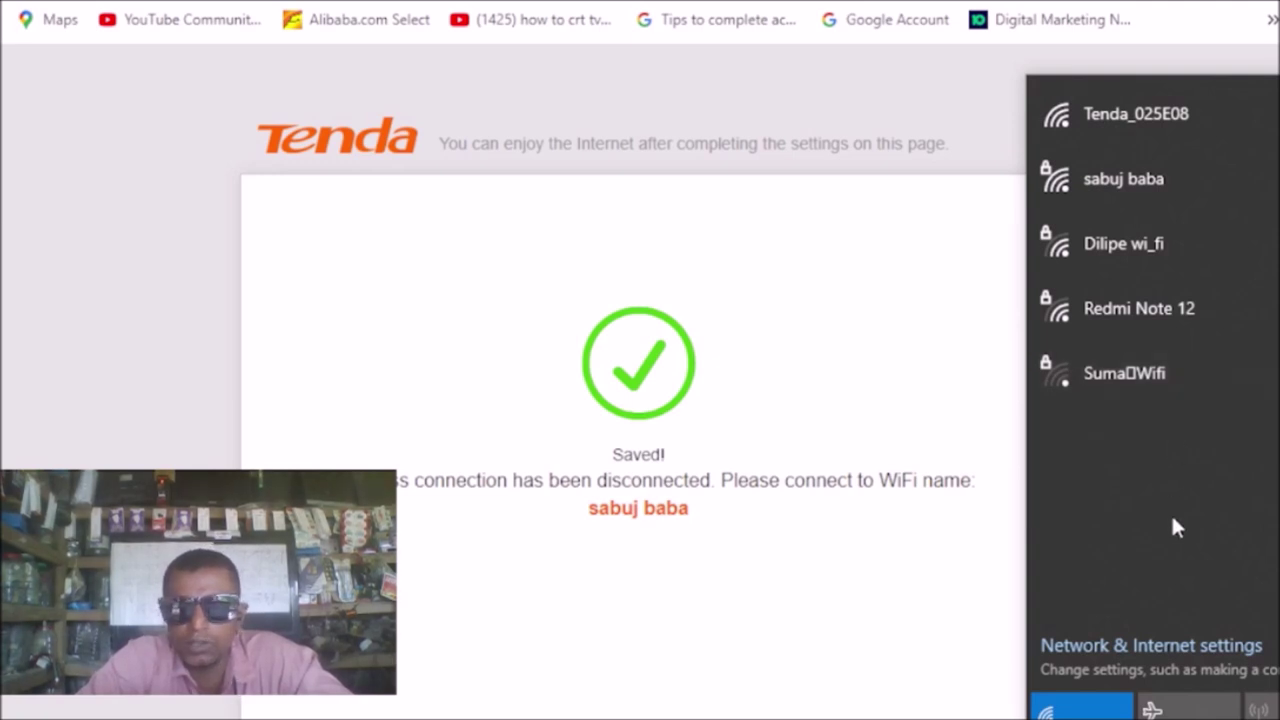
Connect the computer to the newly named WiFi network with its security key and allow the PC to be discoverable
click(1067, 176)
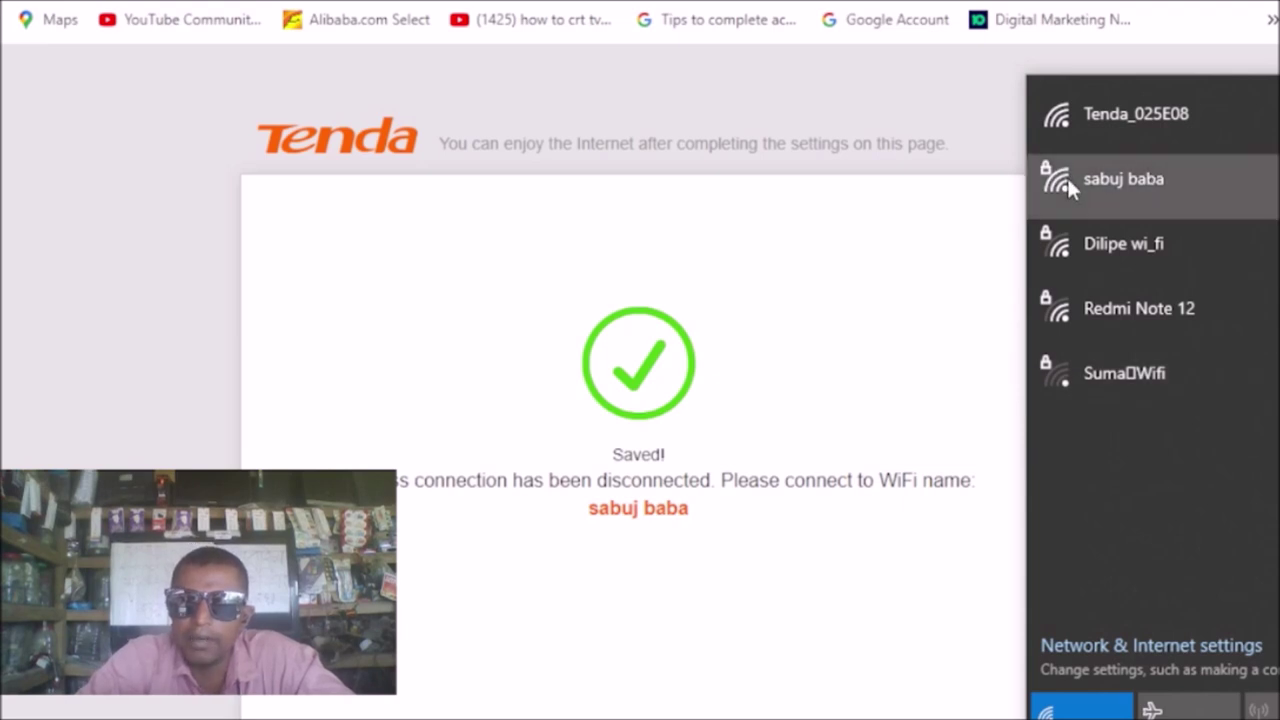
click(1272, 291)
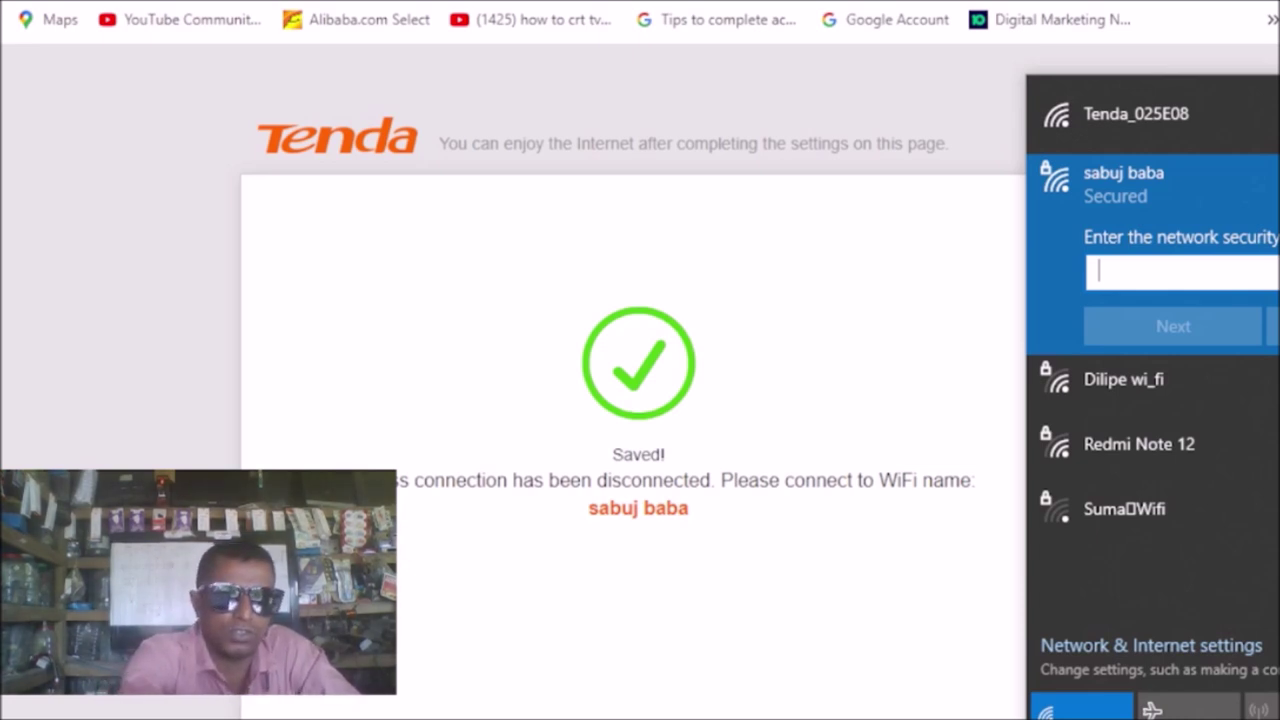
text(••)
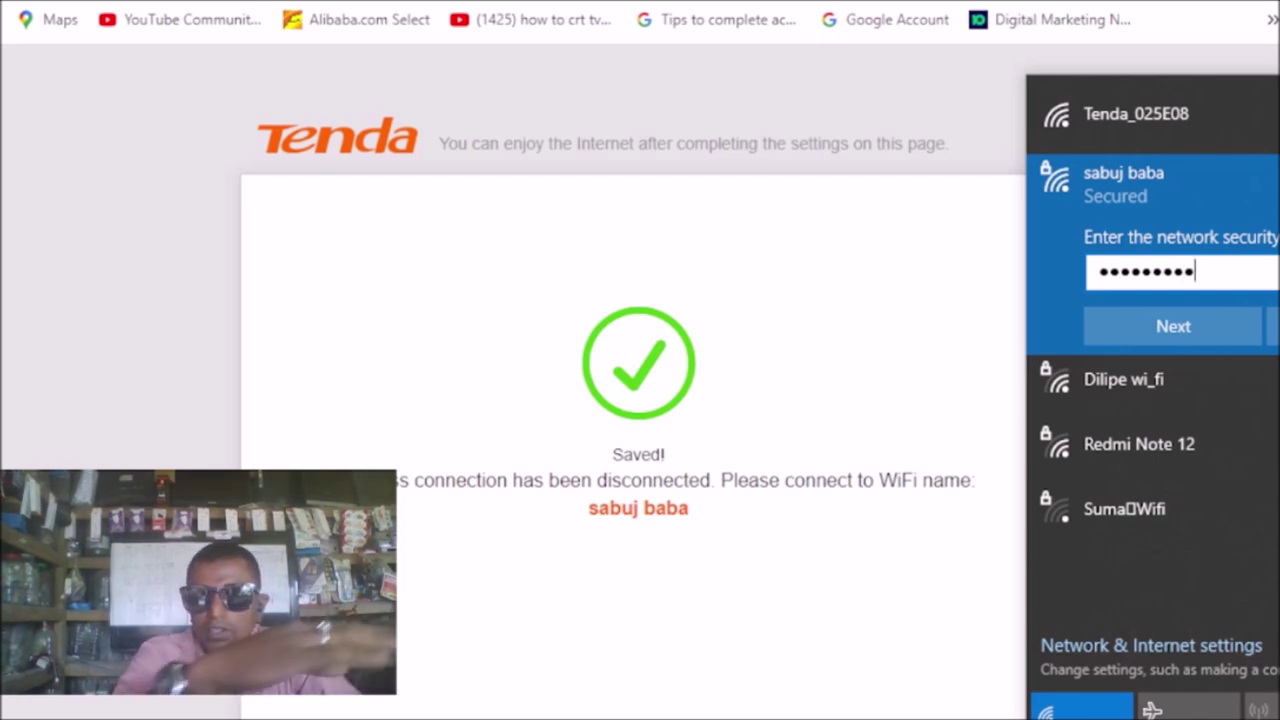
click(1276, 271)
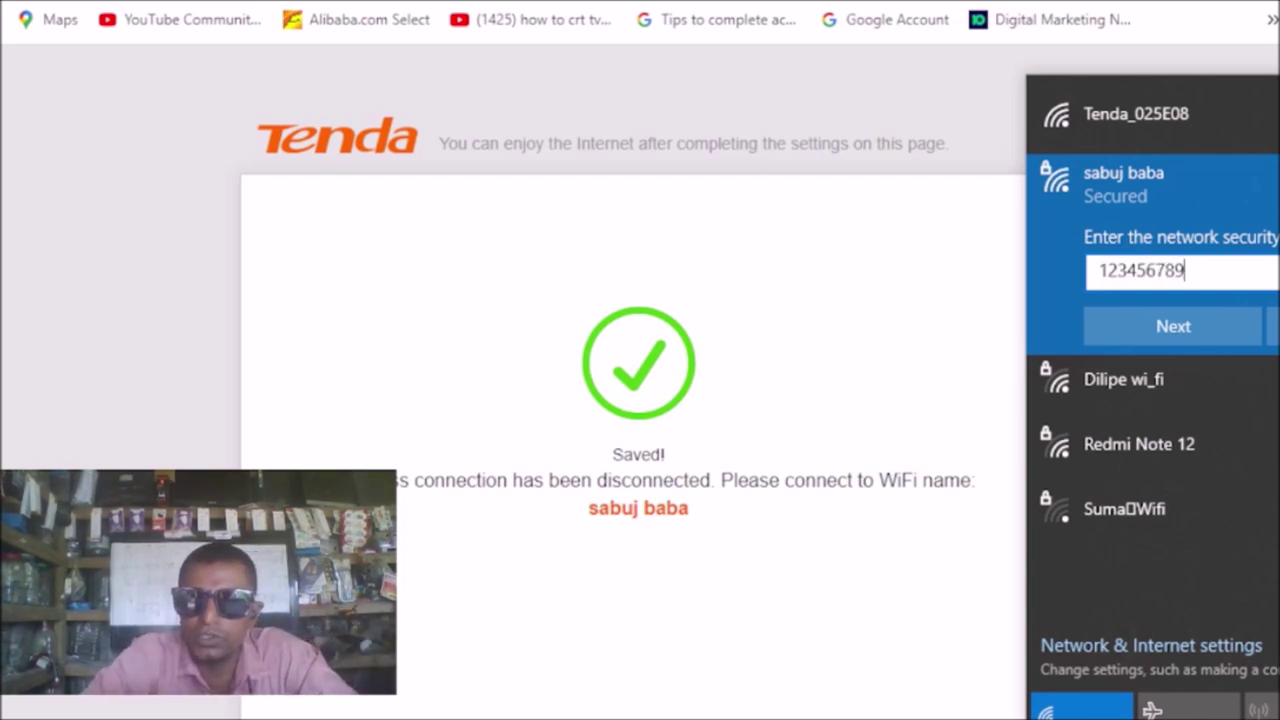
click(1146, 323)
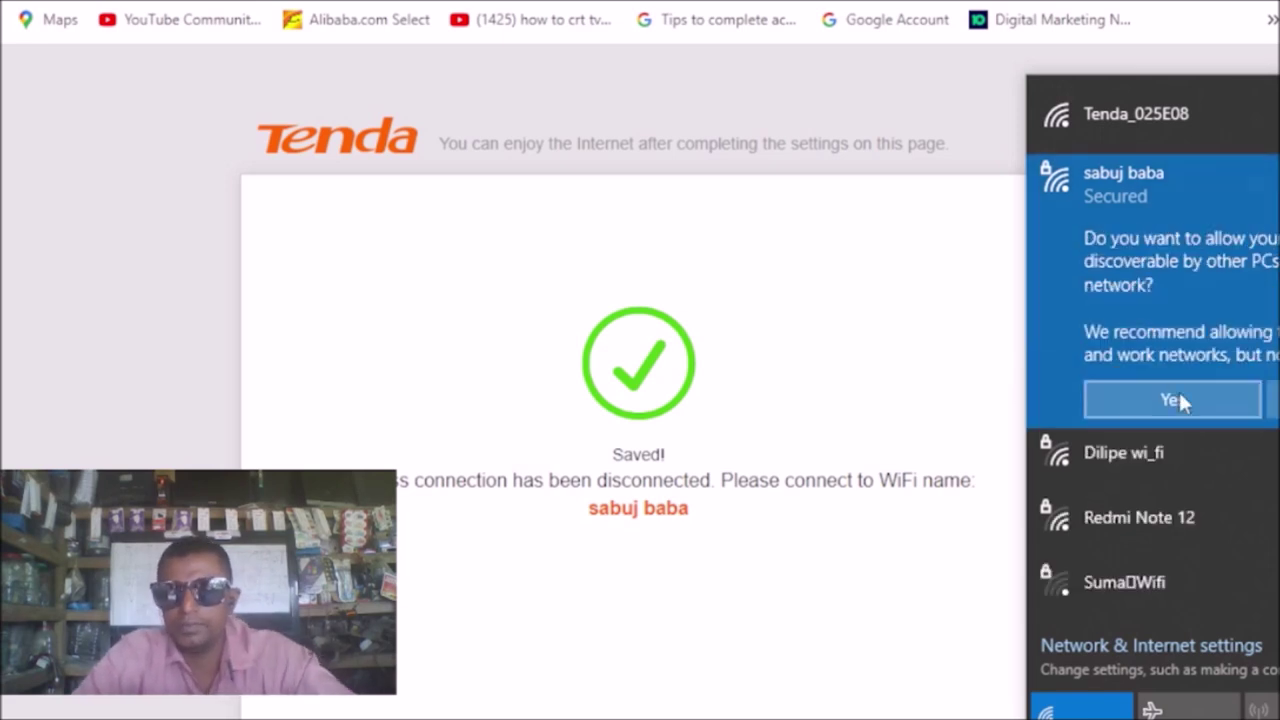
click(1178, 402)
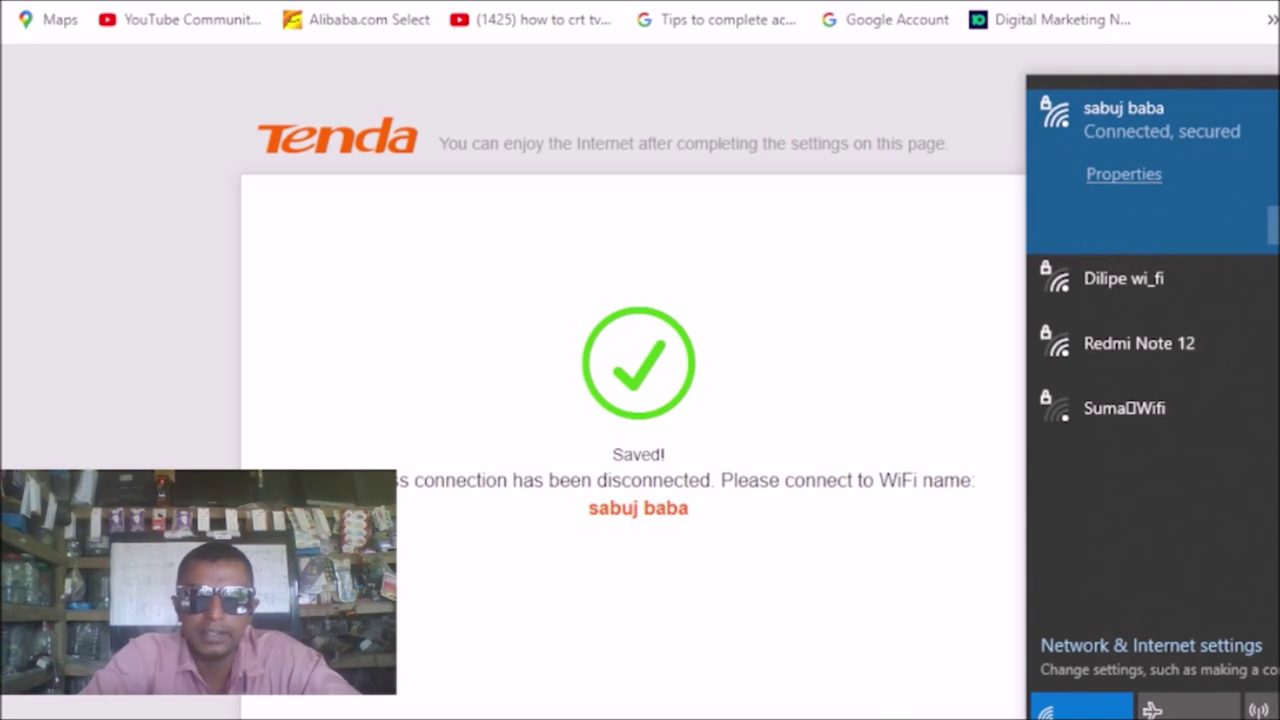
Close the list of wireless networks and open a new browser tab
key(Escape)
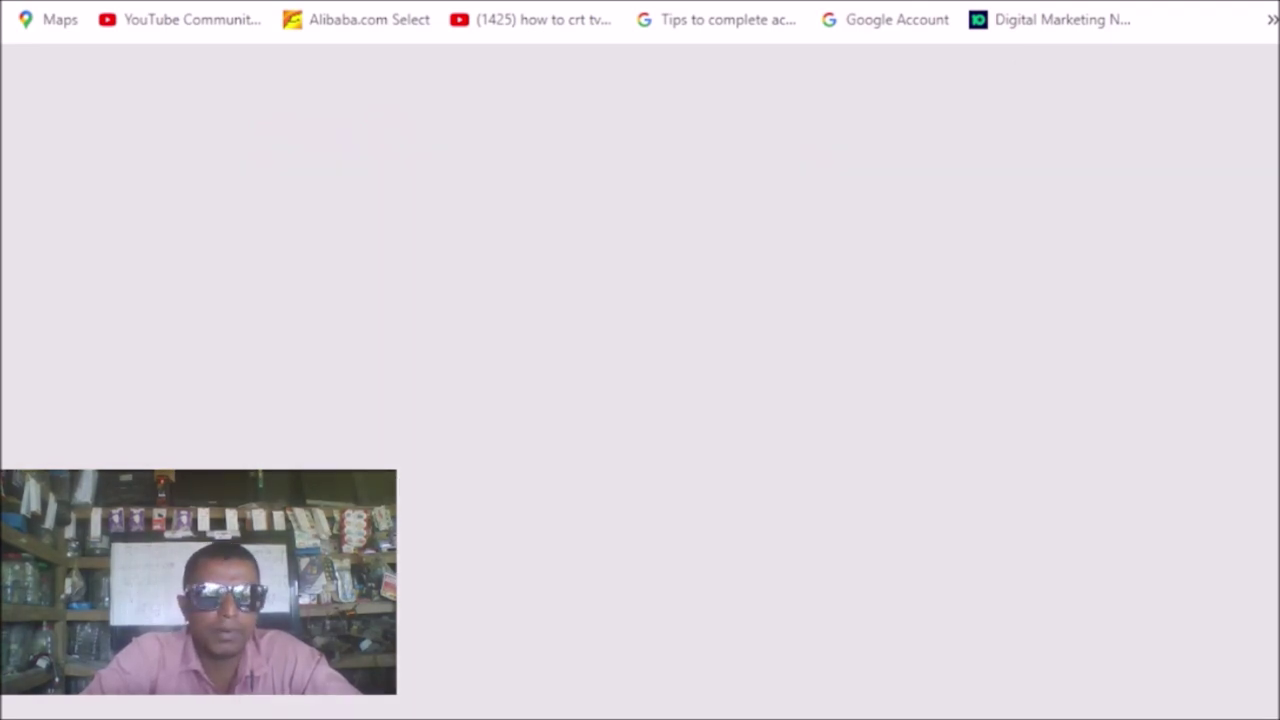
key(ctrl+t)
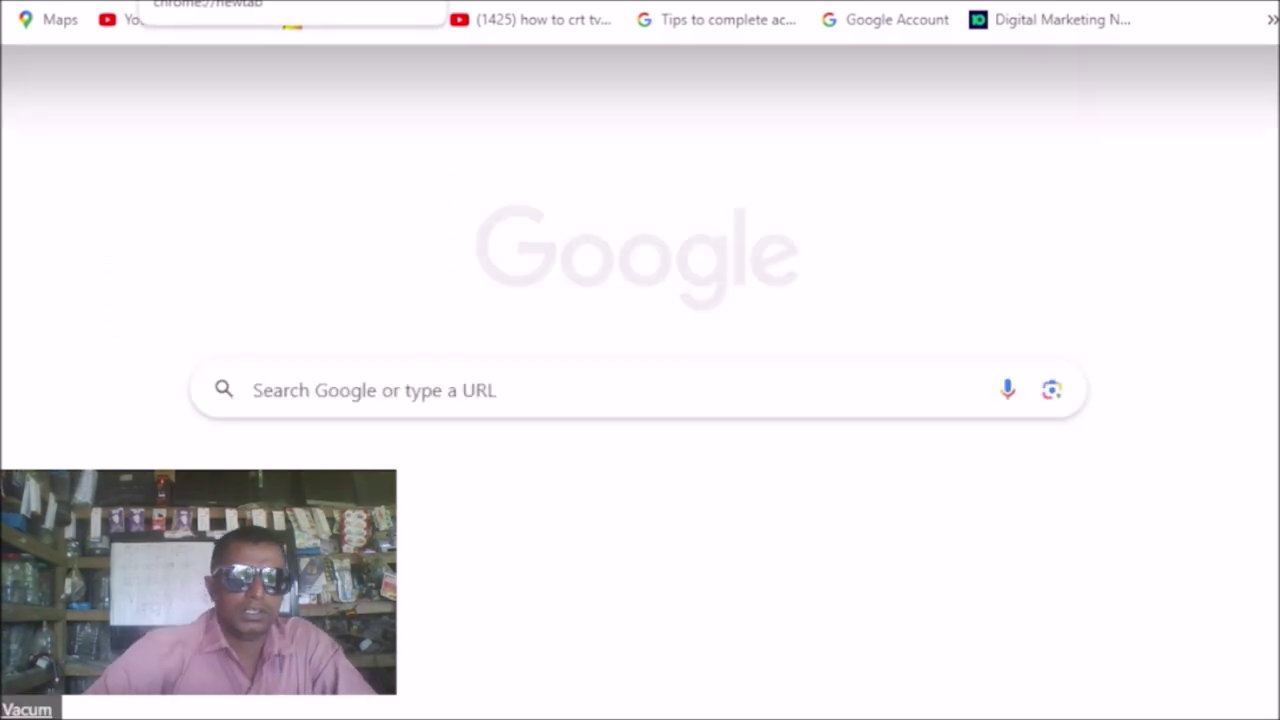